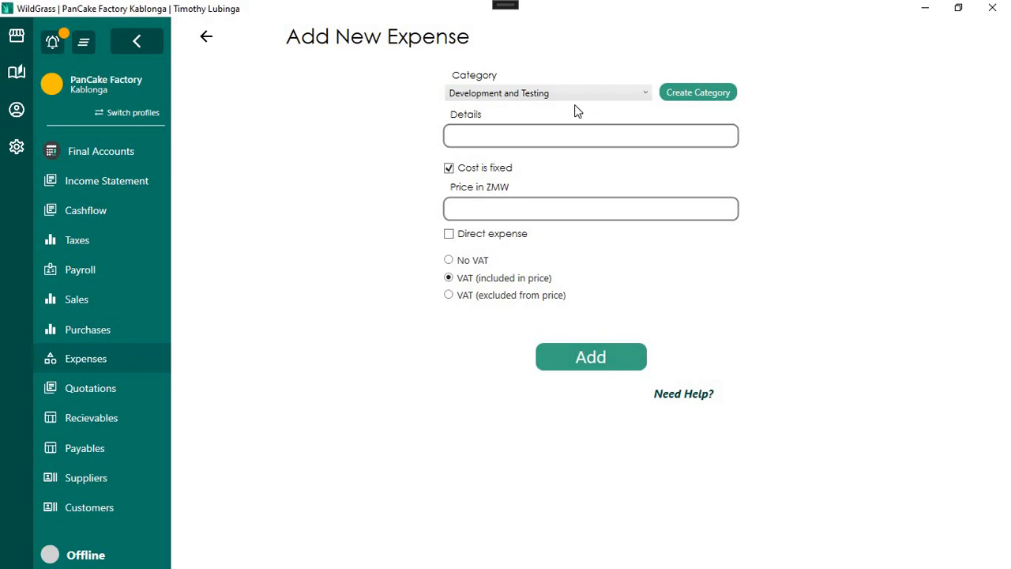
Check the existing expense categories and start a new category with the name Petty Cash.
click(597, 98)
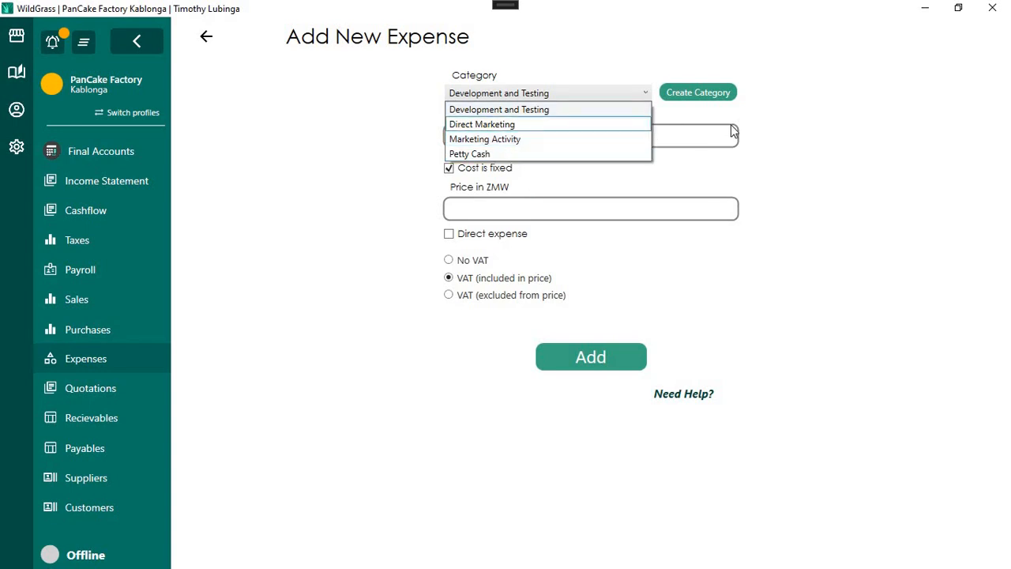
click(711, 96)
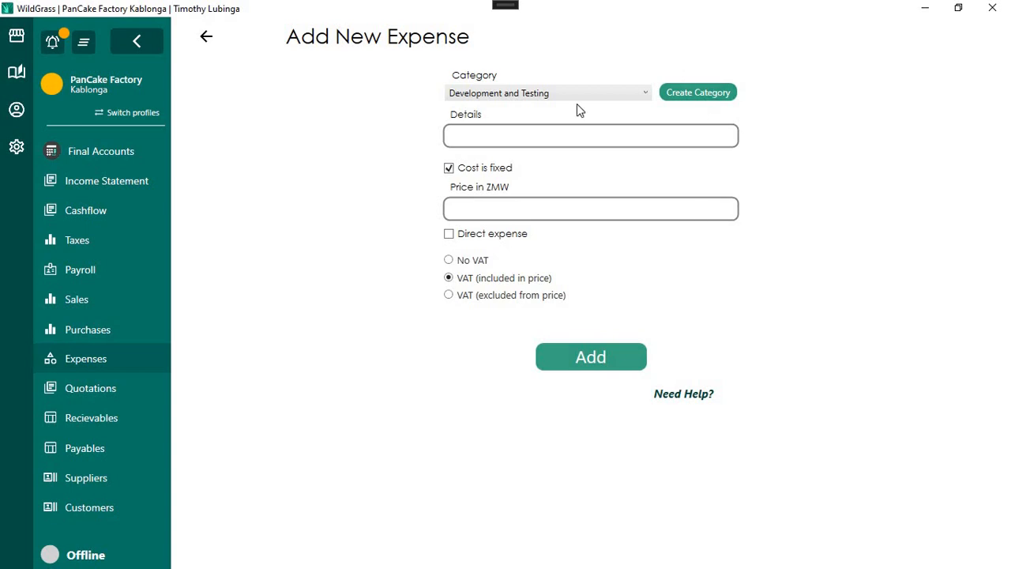
click(684, 93)
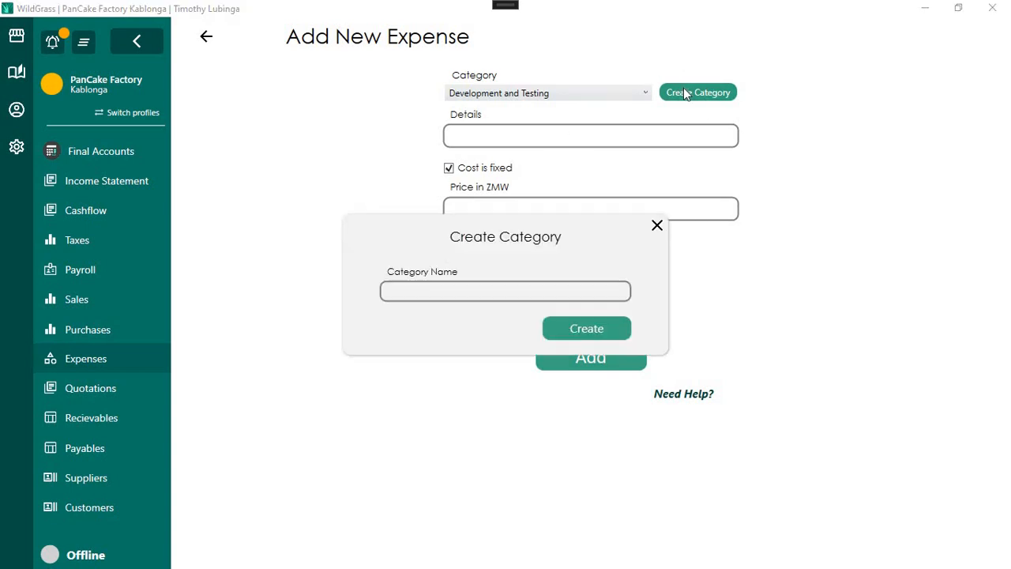
click(491, 291)
text(Petty )
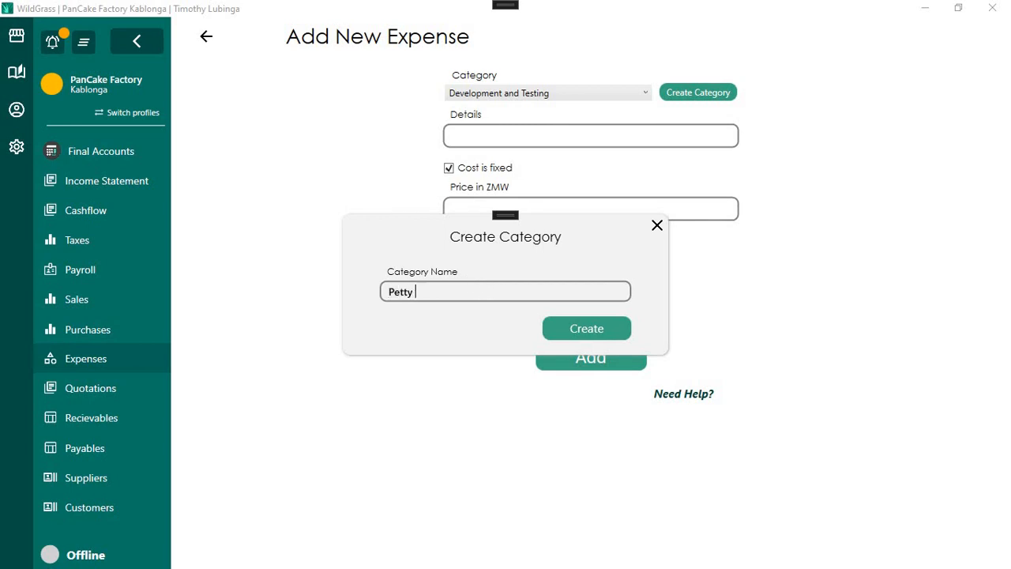
text(Cash)
Replace the new category's name with Maintenance work and close the dialog without creating the category.
key(shift+Left)
key(shift+Left)
key(shift+Left)
key(shift+Left)
key(shift+Left)
key(shift+Left)
key(shift+Left)
key(shift+Left)
key(shift+Left)
key(shift+Left)
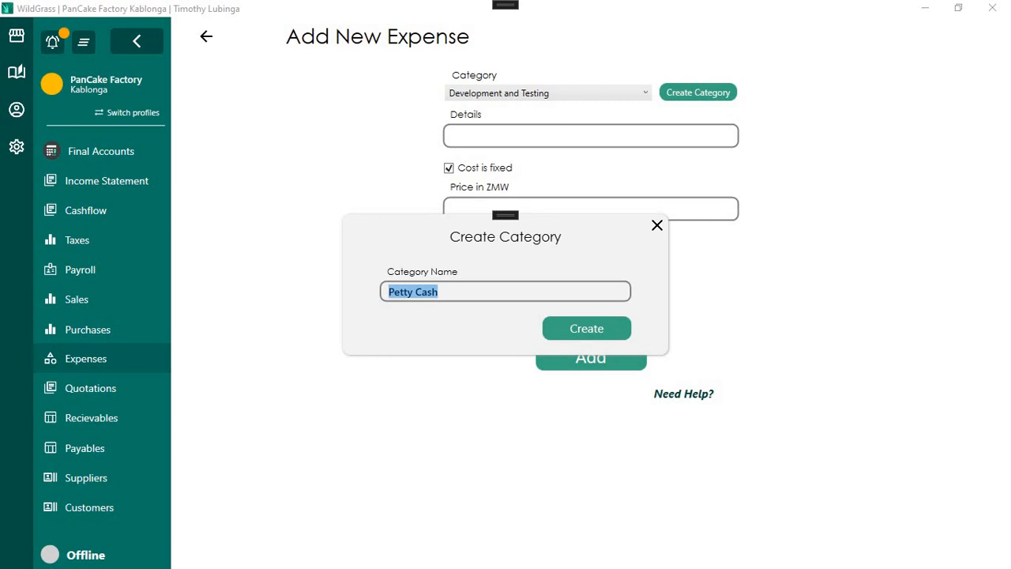
text(M)
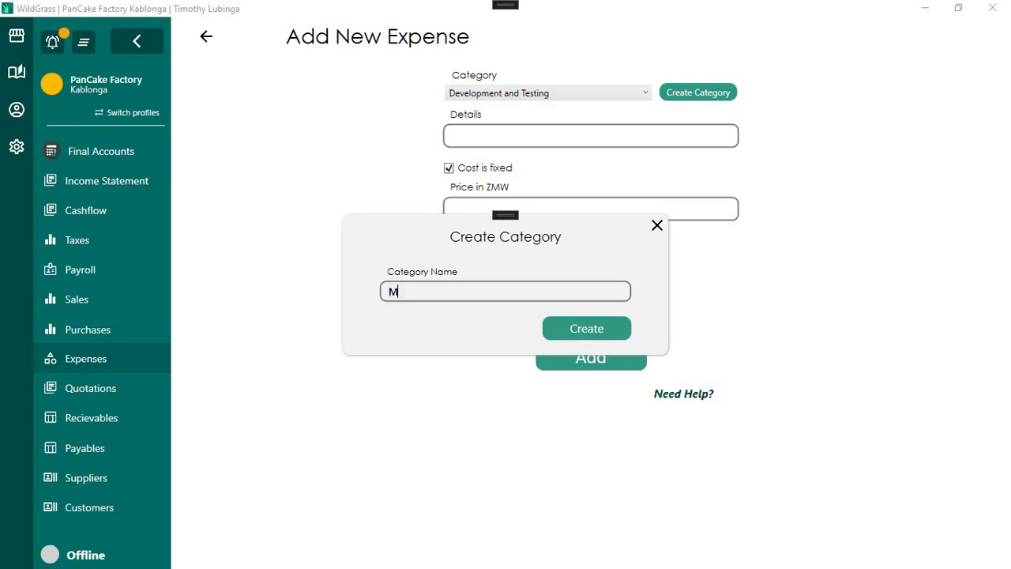
key(BackSpace)
text(Maintenance work)
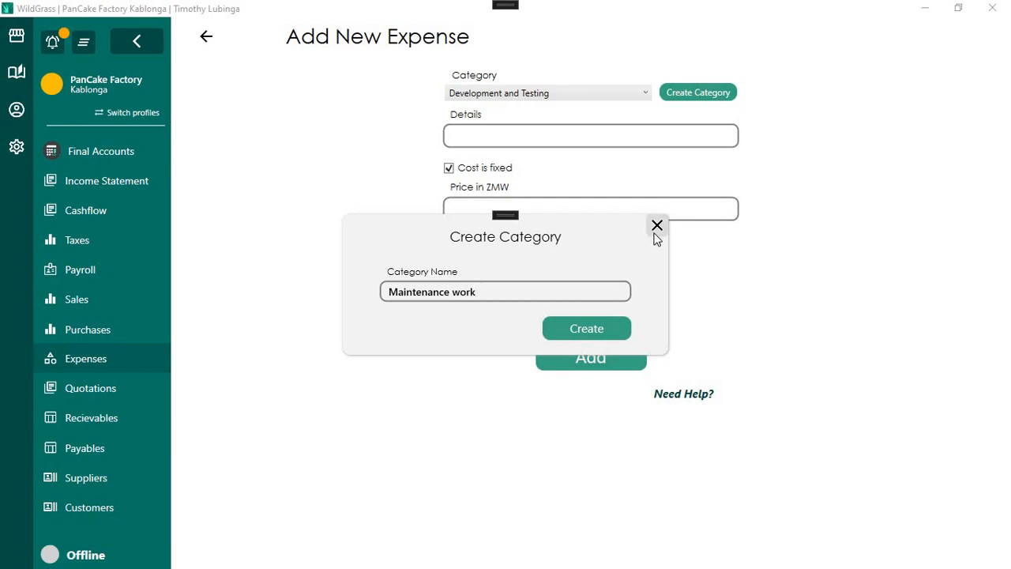
click(655, 234)
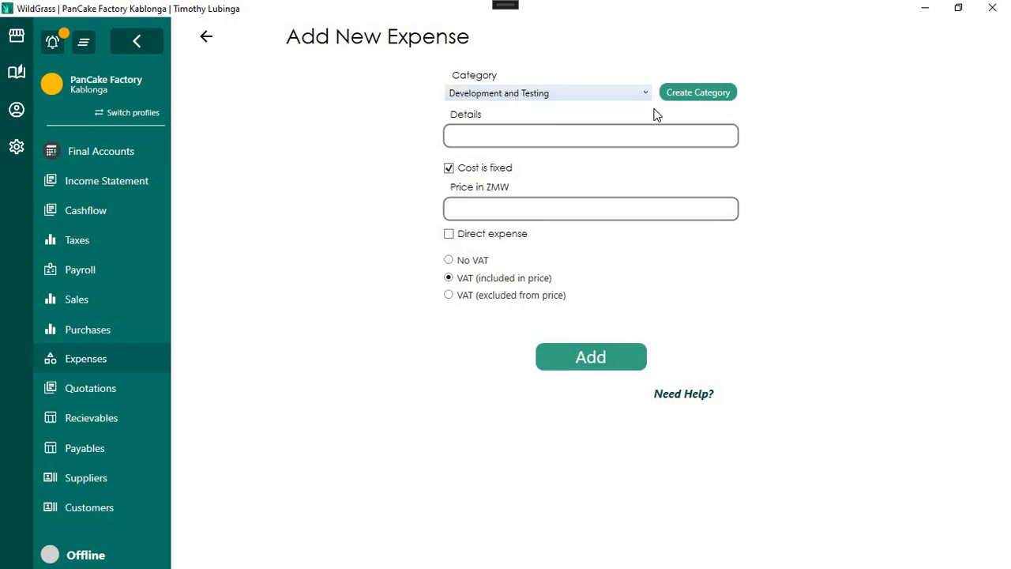
Check the category choices, enter Server costs as the expense details and set the price to 5000 ZMW.
click(609, 95)
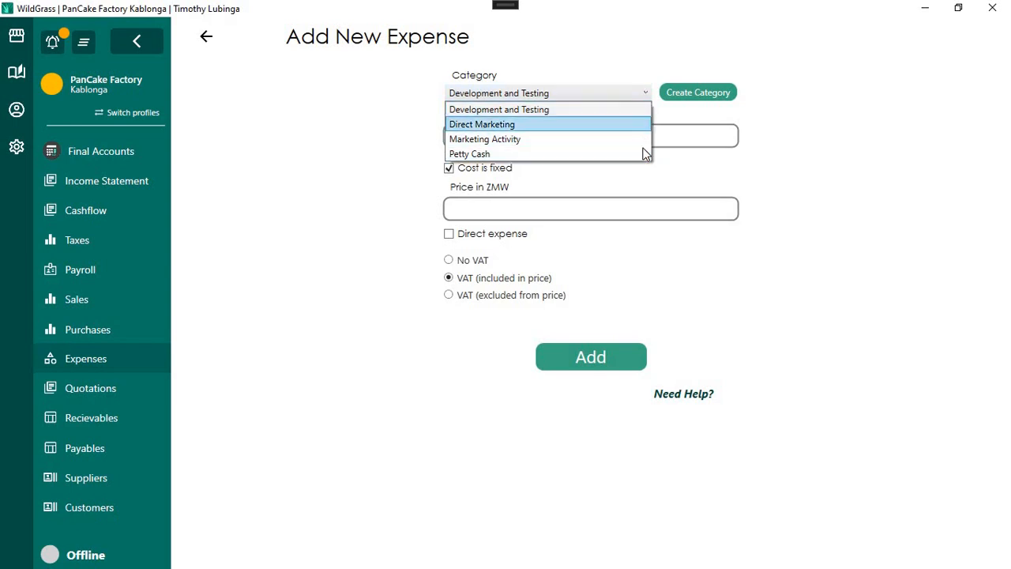
click(793, 166)
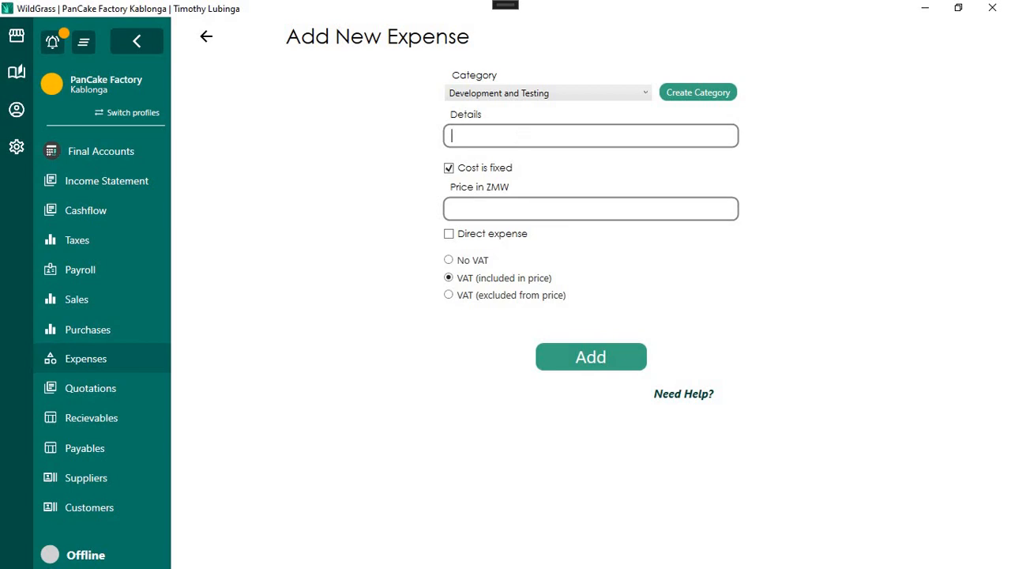
text(Serv)
text(er coser)
key(BackSpace)
key(BackSpace)
text(ts)
click(491, 214)
text(5000)
Mark the cost as not fixed with VAT (included in price), and return to the expense list without adding the expense.
click(448, 168)
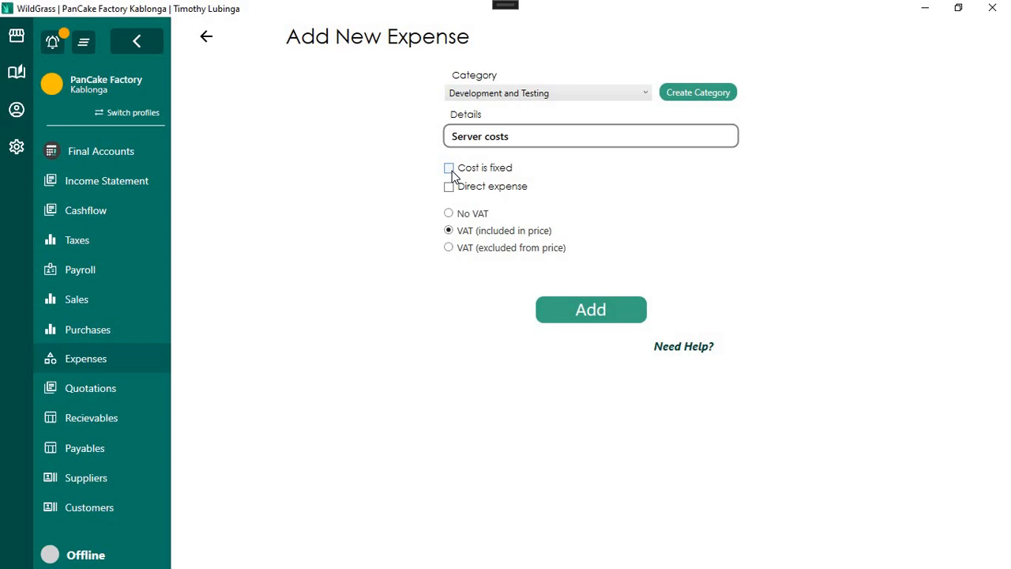
click(448, 214)
click(449, 231)
click(447, 248)
click(448, 231)
click(207, 37)
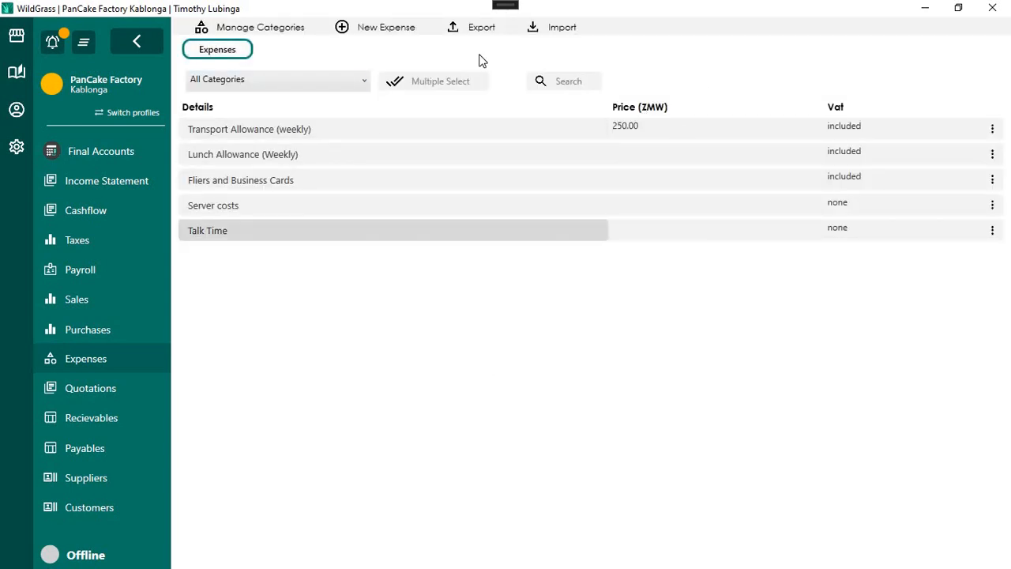
View the details of the Talk Time and Transport Allowance (weekly) expenses in the list.
click(365, 239)
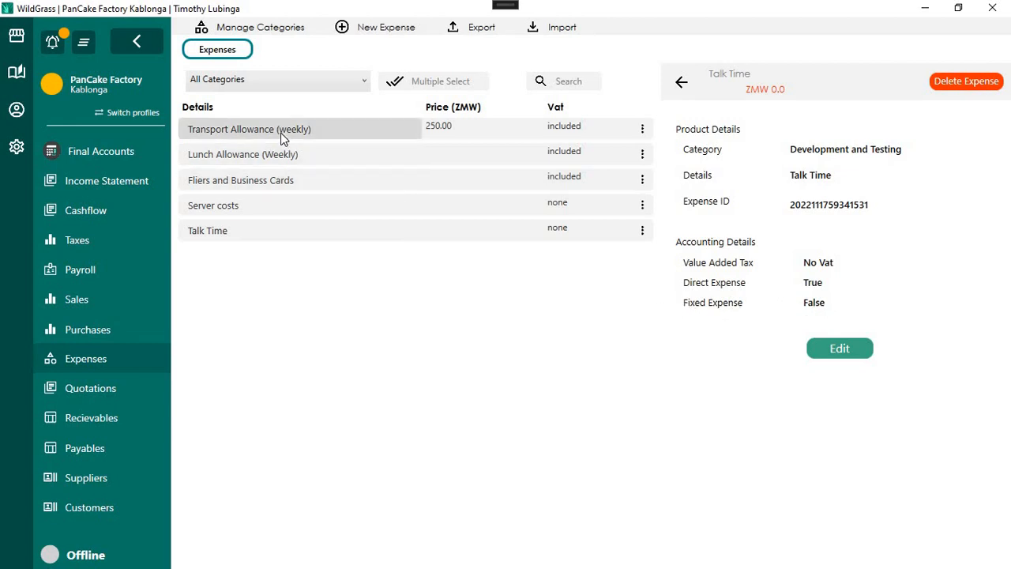
click(307, 130)
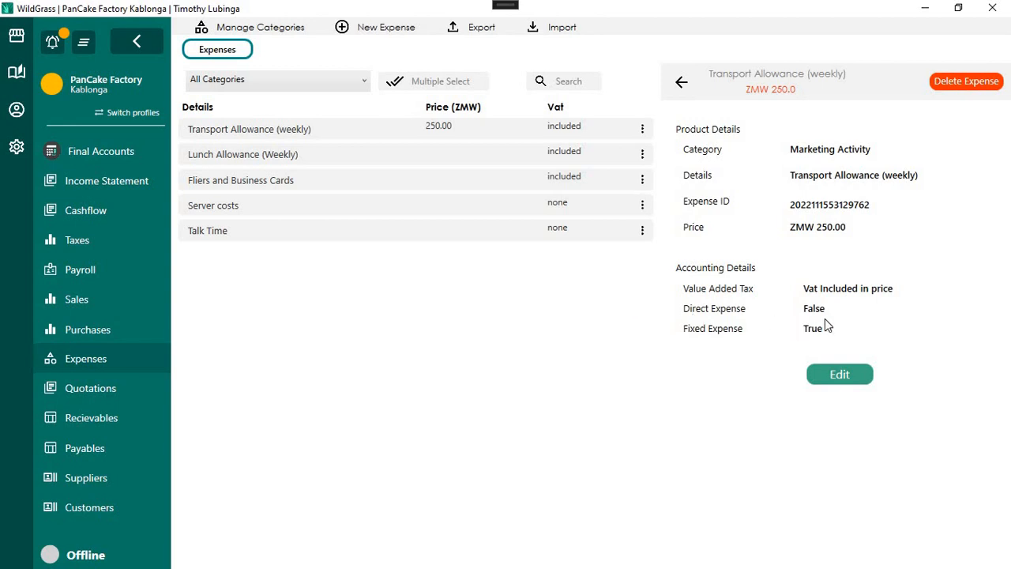
click(322, 228)
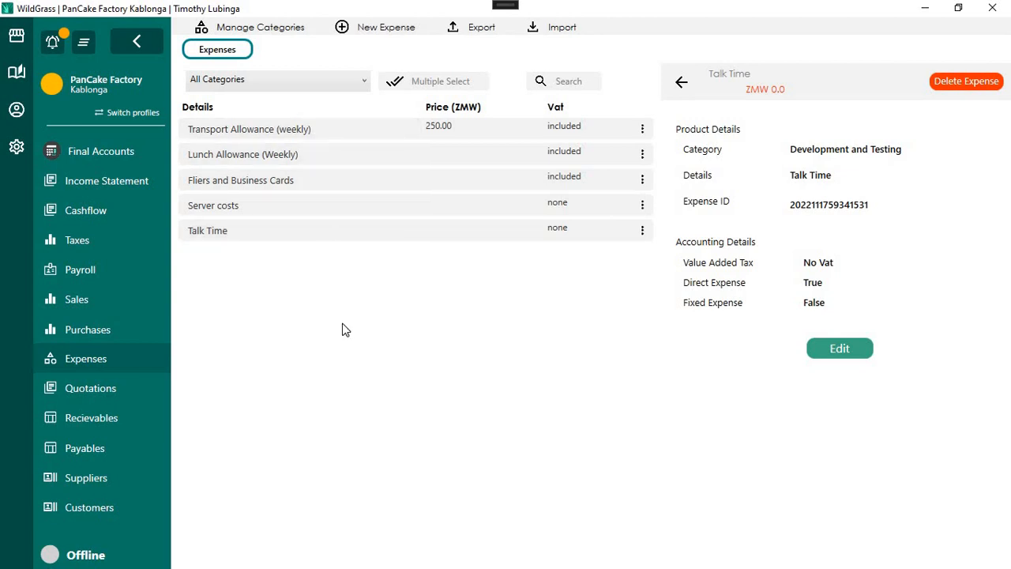
Open category management and view the edit form of the Direct Marketing category without changing it.
click(294, 30)
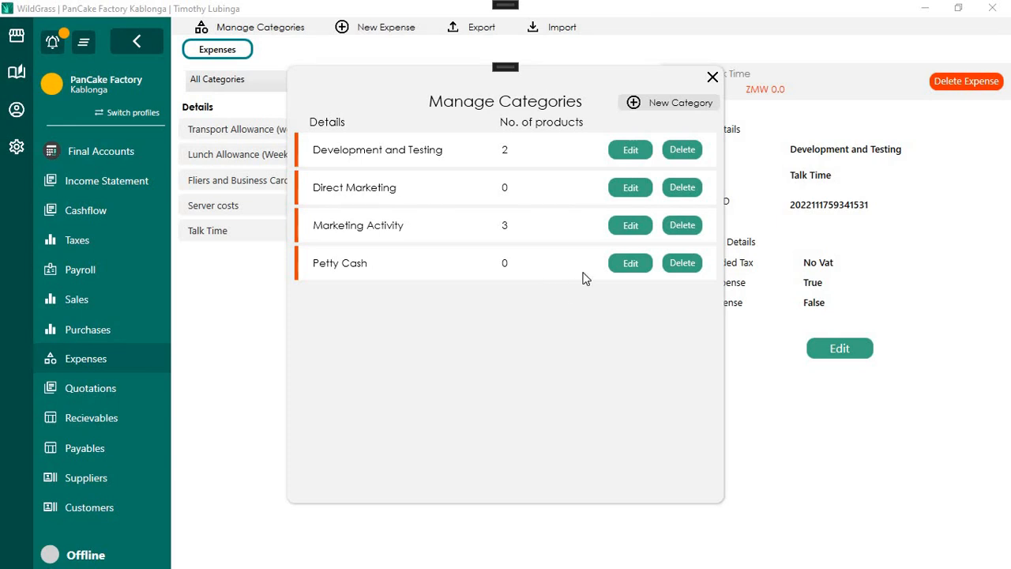
click(623, 189)
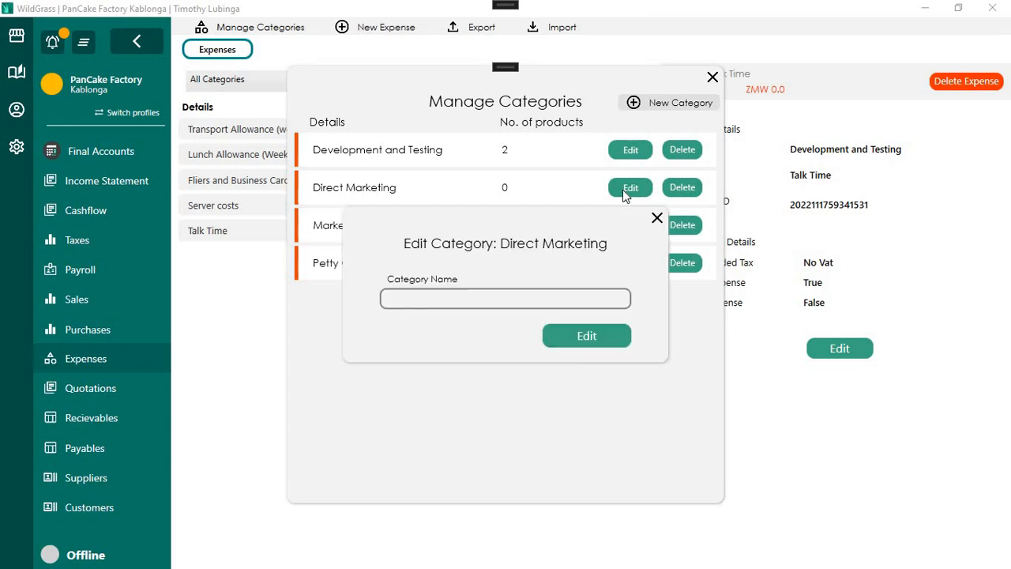
click(657, 219)
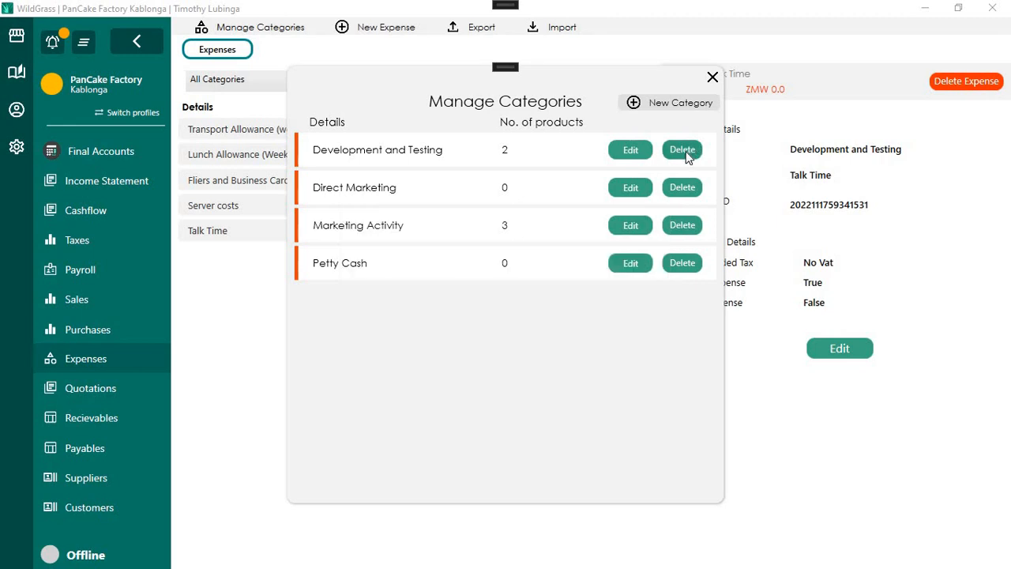
Examine the move and delete options for removing the Development and Testing category, and close the dialog without deleting it.
click(683, 151)
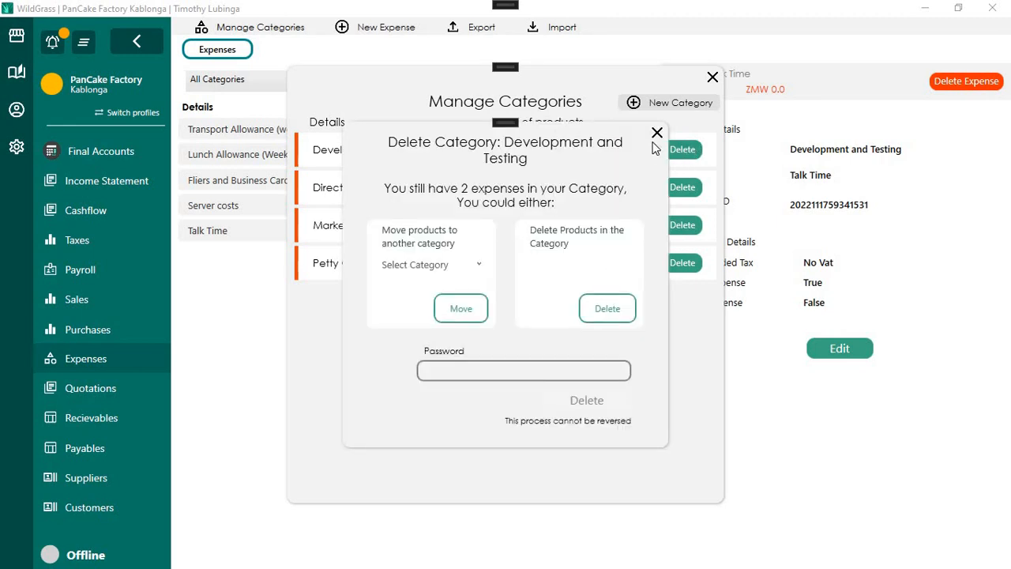
click(656, 132)
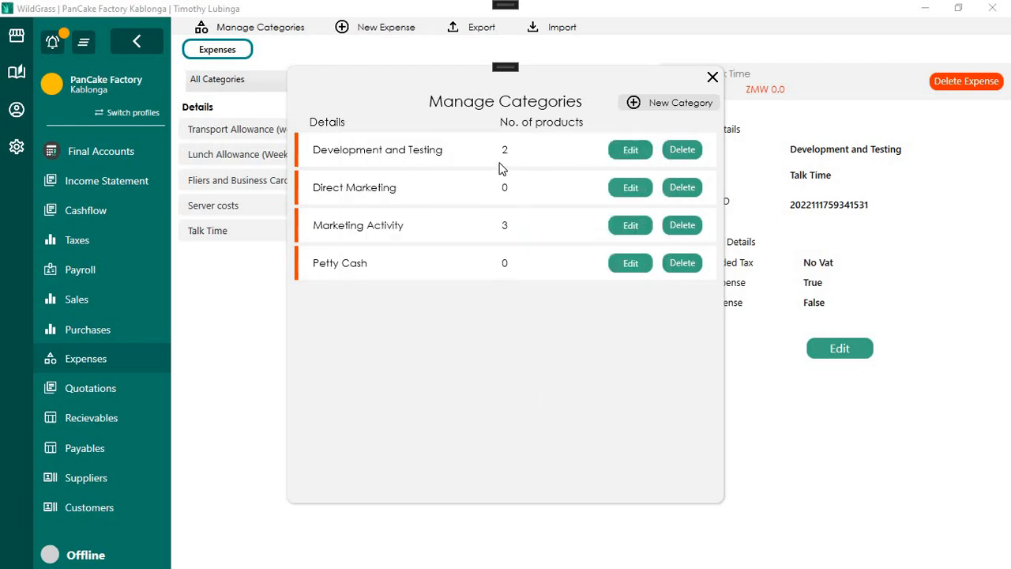
click(676, 158)
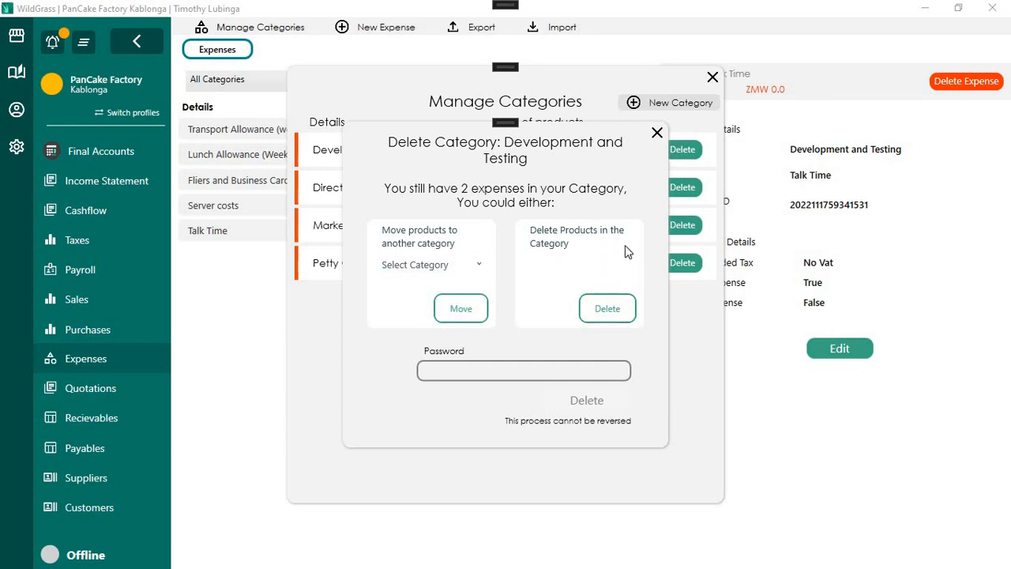
click(604, 319)
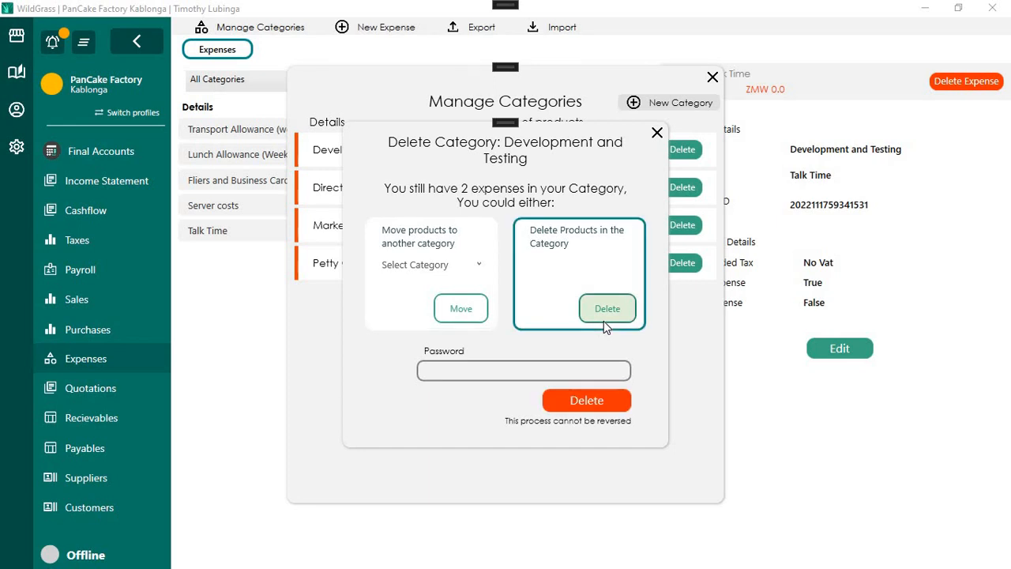
click(468, 311)
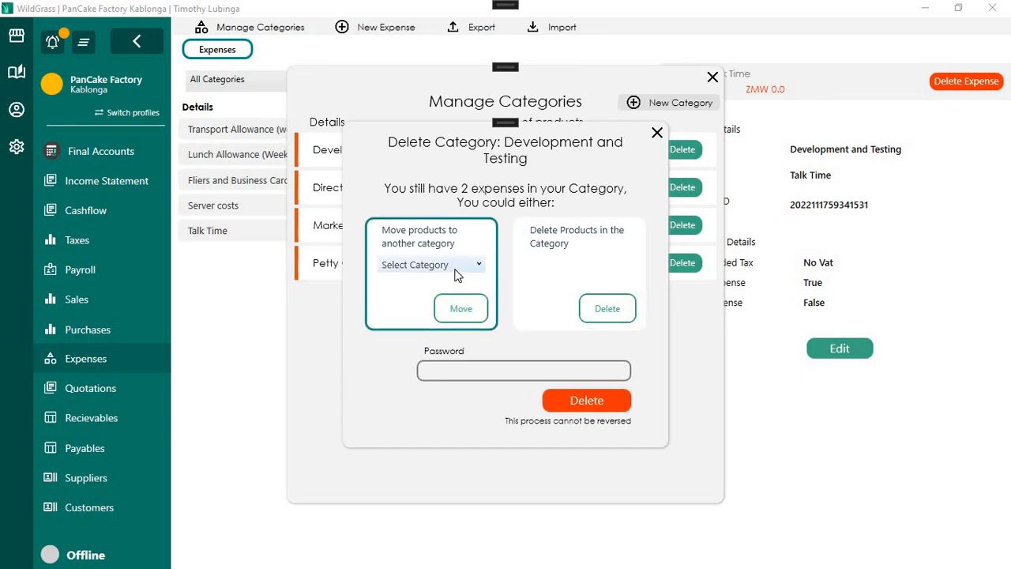
click(455, 271)
click(468, 237)
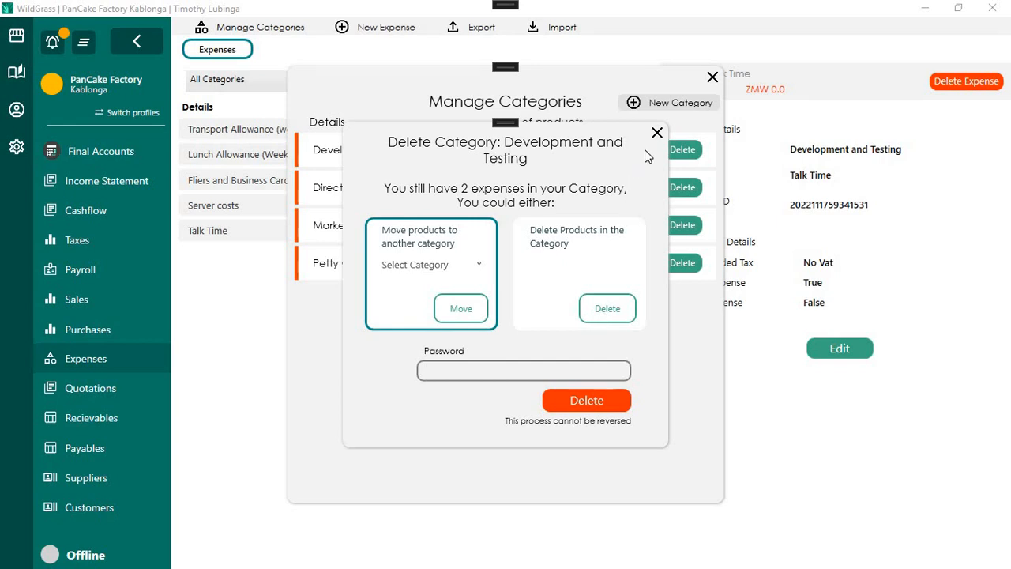
click(656, 133)
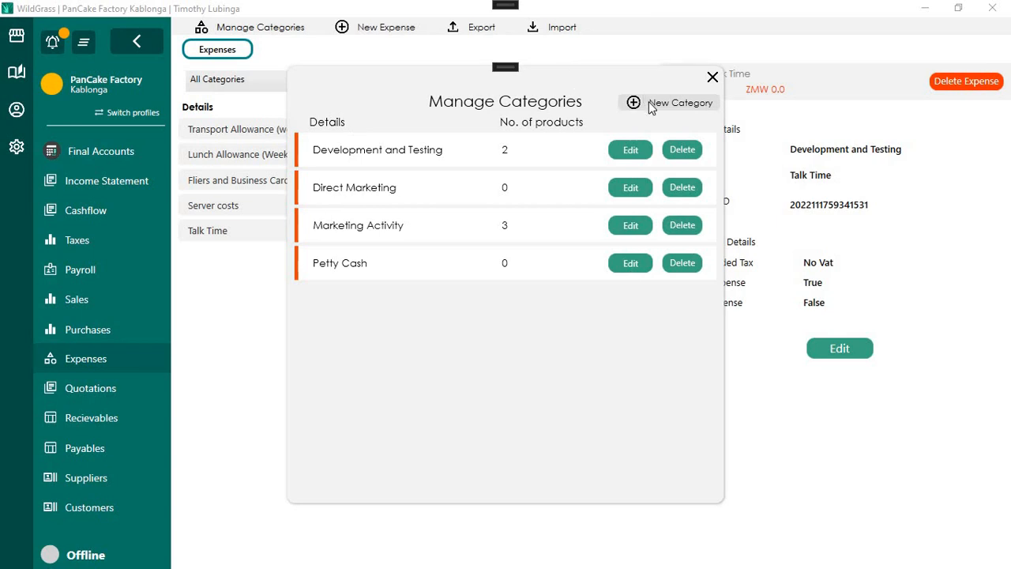
View the forms for creating a category and deleting Direct Marketing, and leave category management without changes.
click(651, 106)
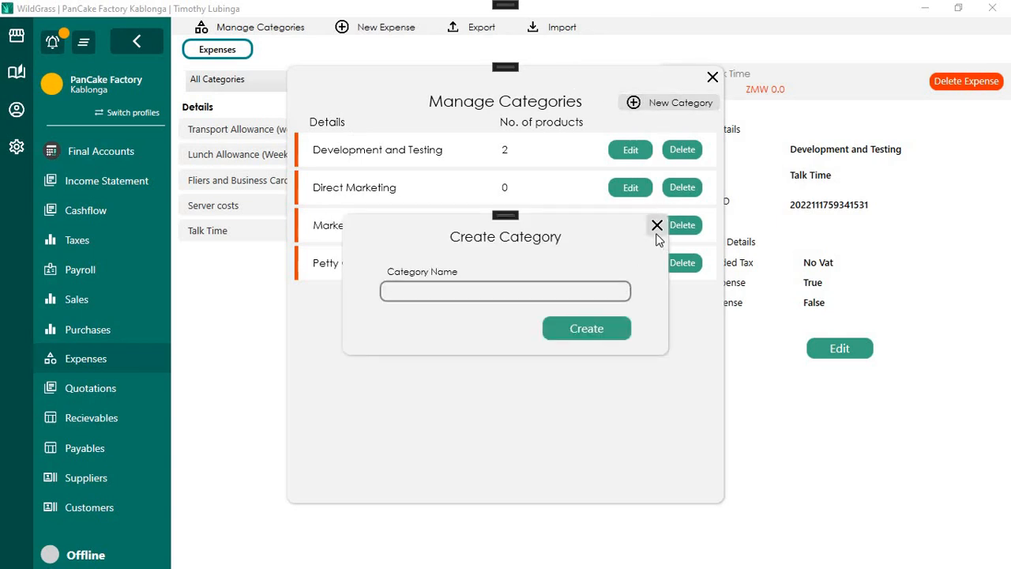
click(656, 226)
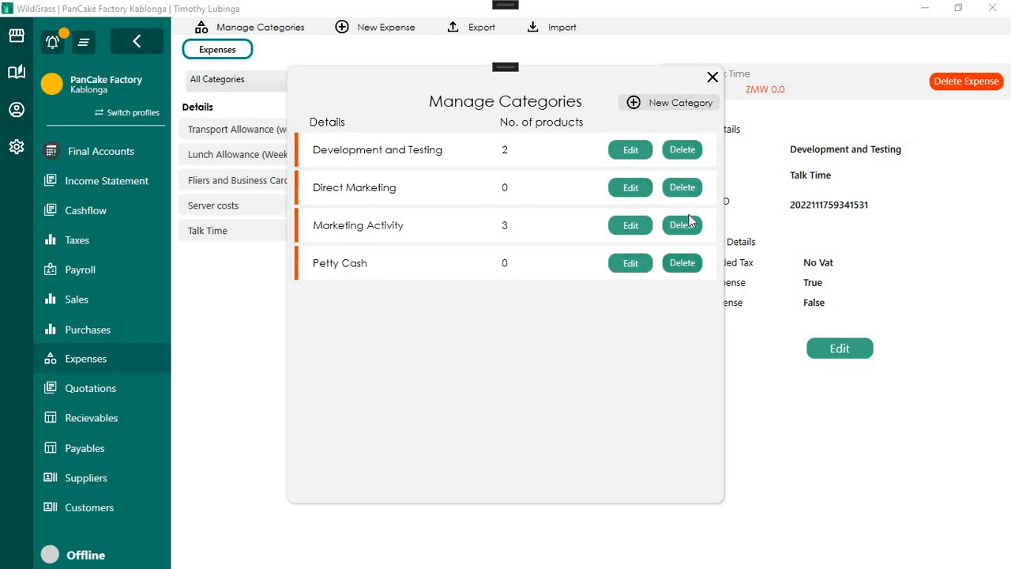
click(684, 190)
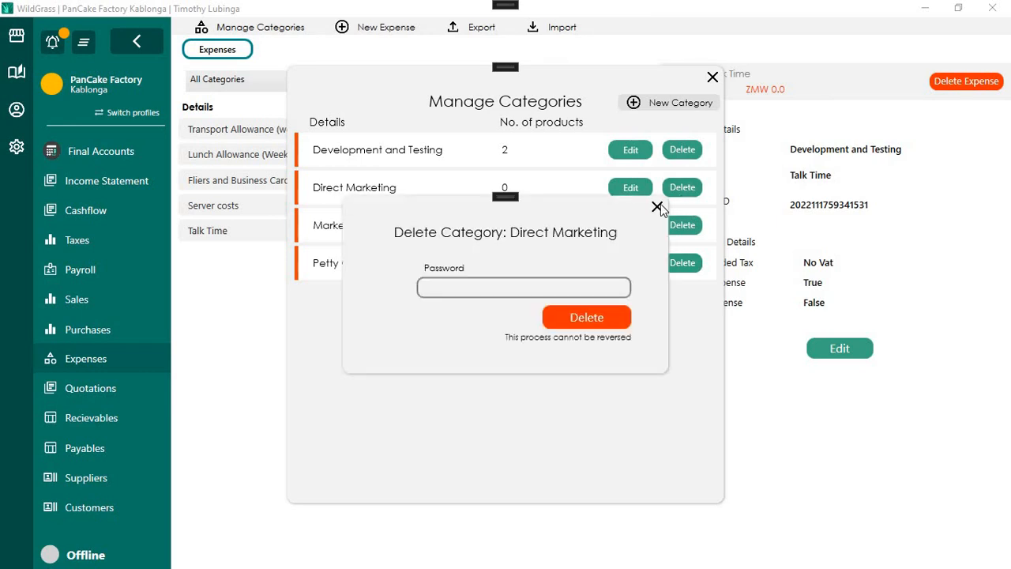
click(690, 116)
click(712, 77)
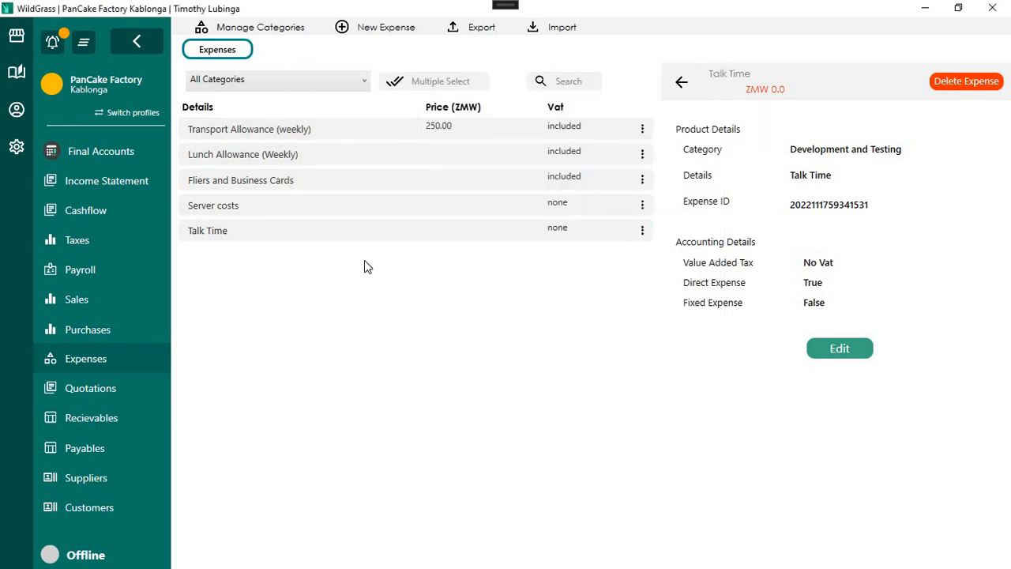
View the edit form of the Fliers and Business Cards expense and the new expense form, leaving both without saving.
click(305, 179)
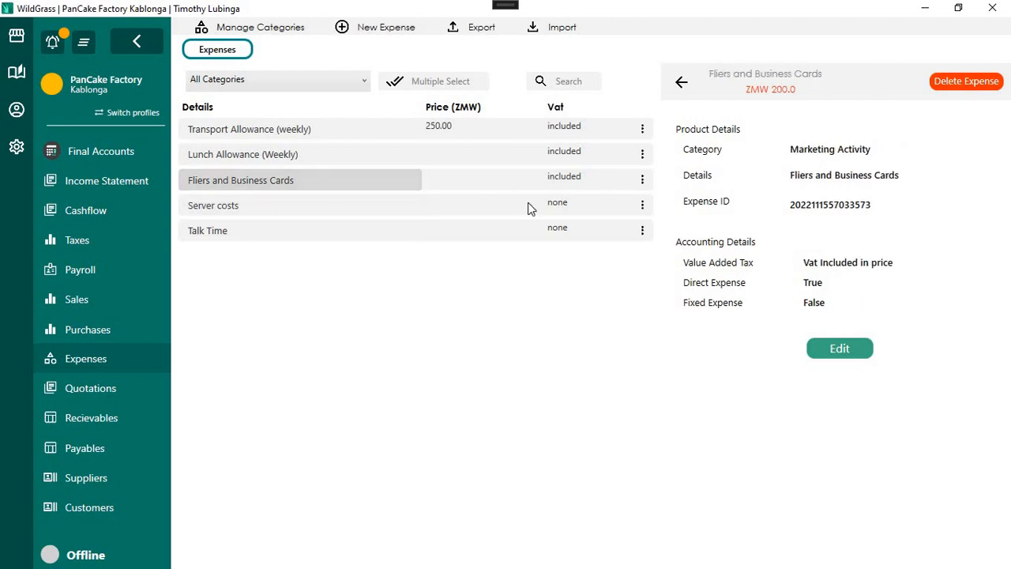
click(838, 348)
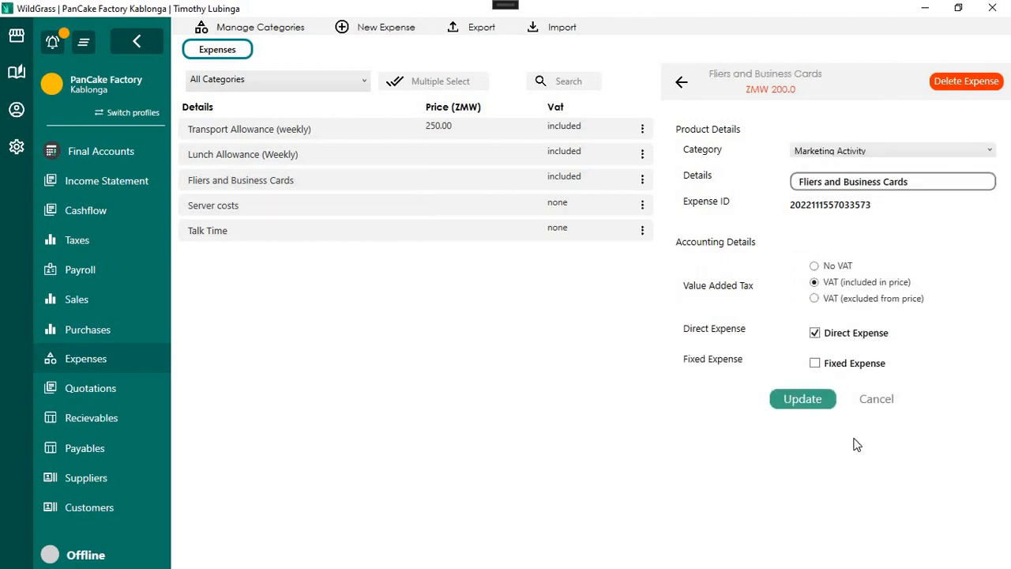
click(877, 399)
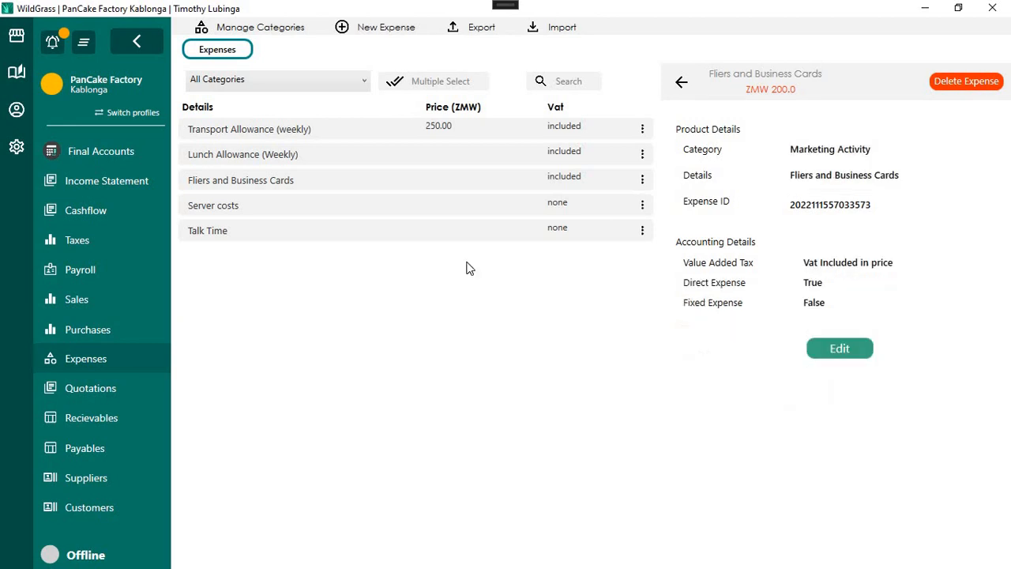
click(374, 31)
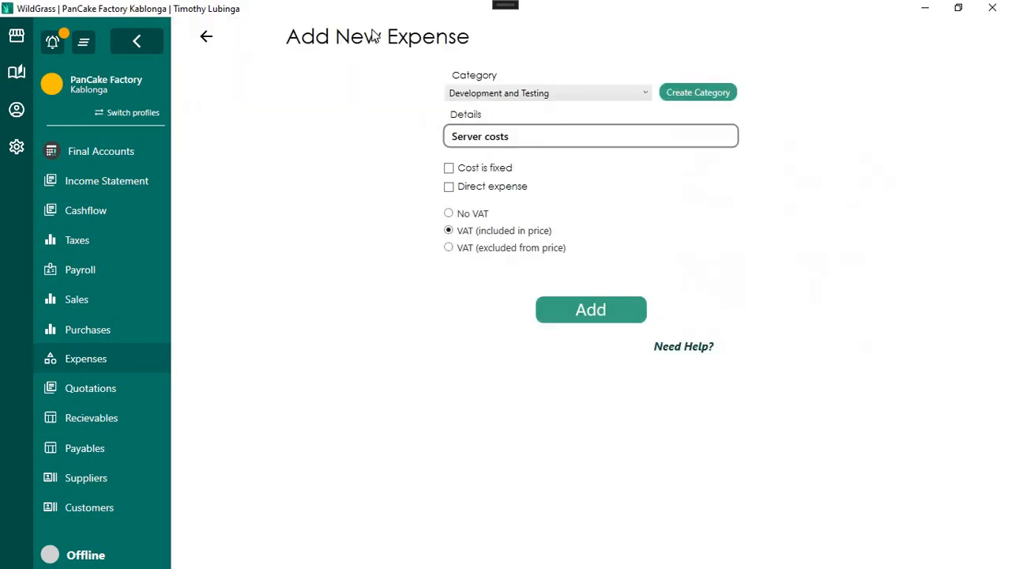
click(211, 38)
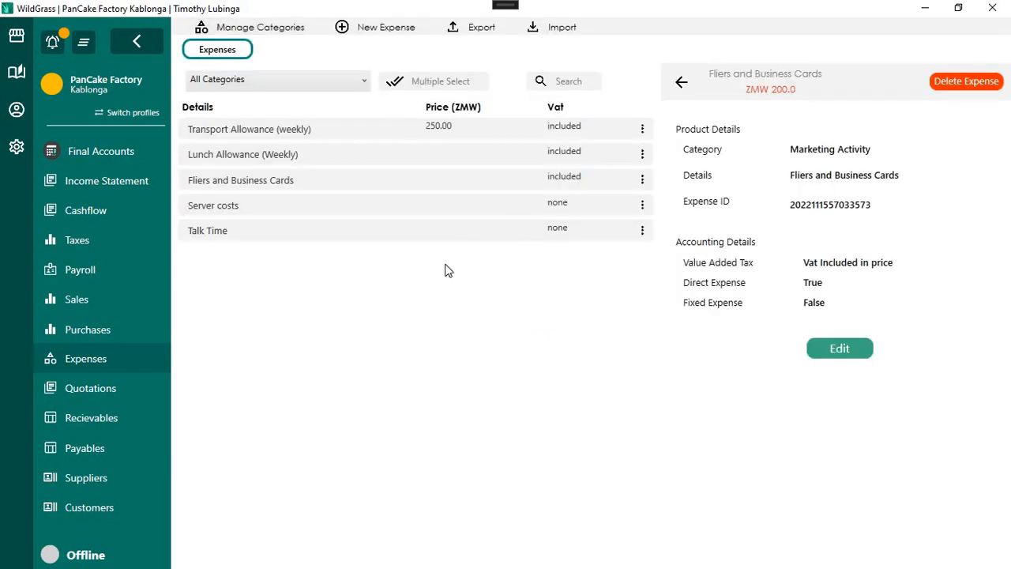